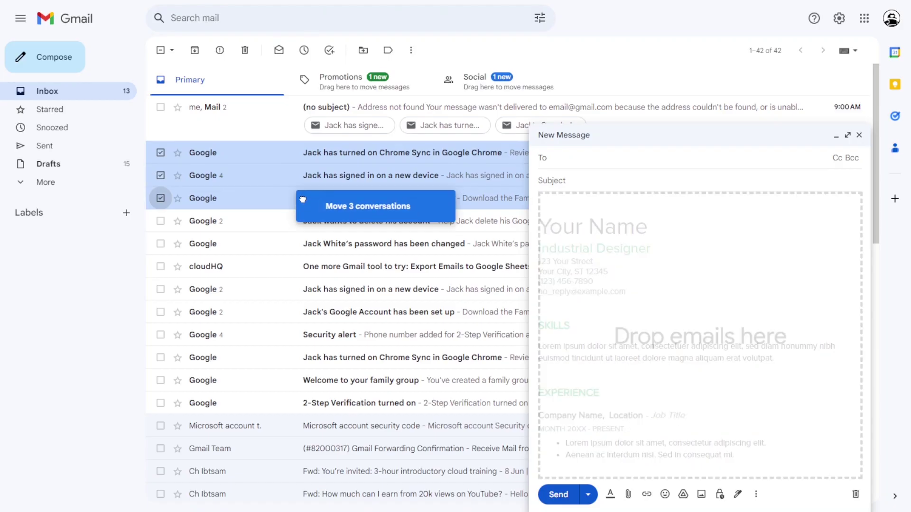
Check the first three Google emails and forward them together as attachments
drag(303, 199, 616, 324)
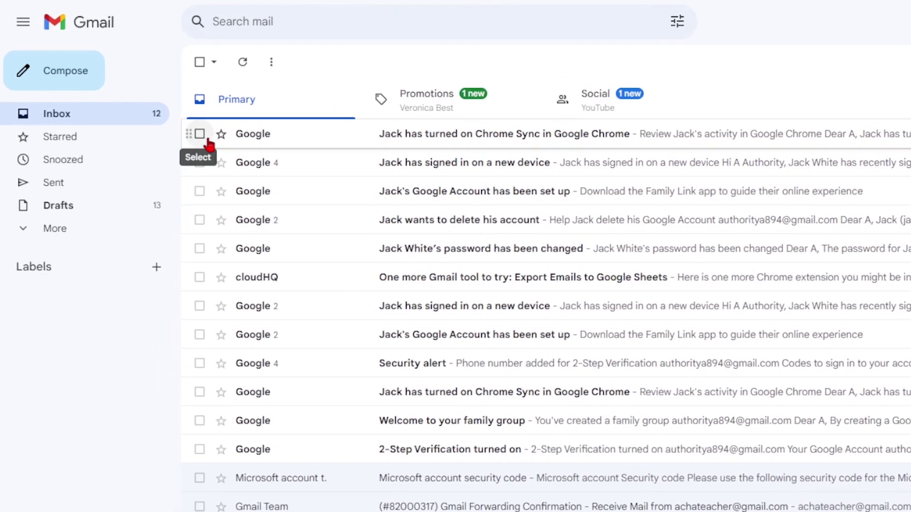
click(160, 107)
click(199, 162)
click(200, 191)
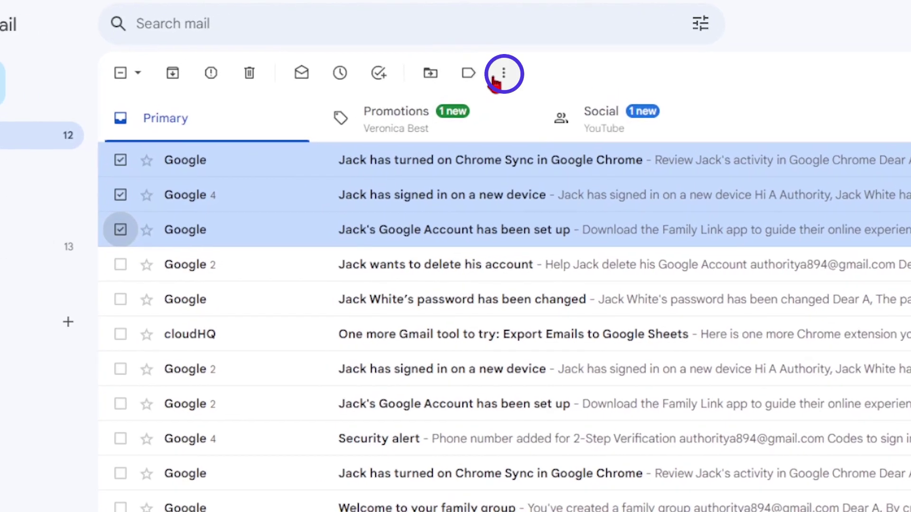
click(514, 62)
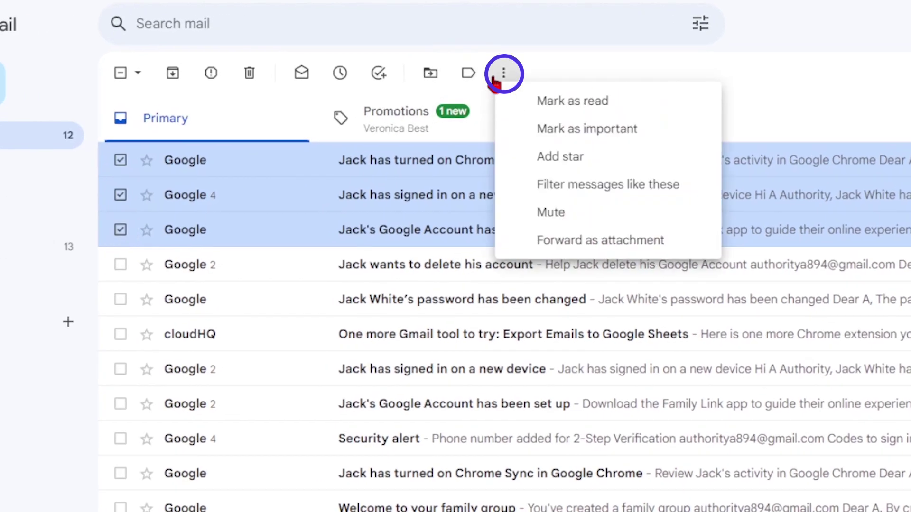
click(553, 242)
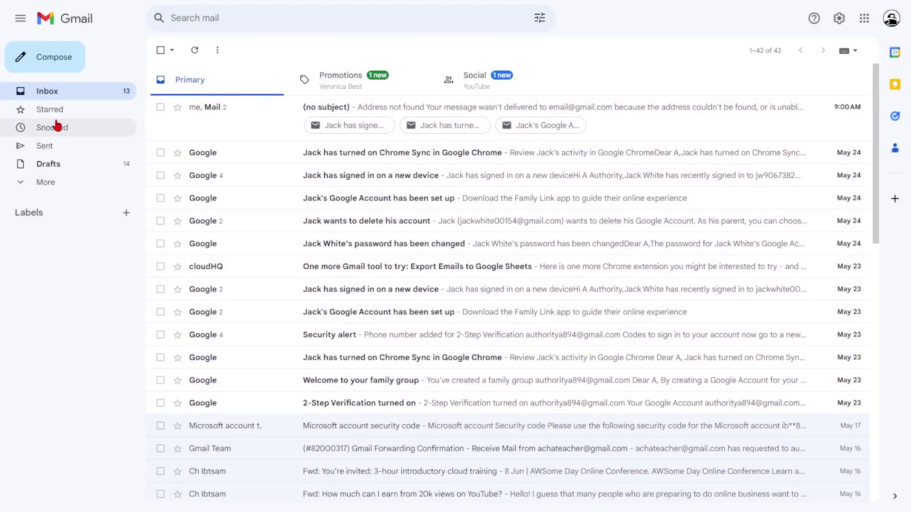
Compose a new message and paste the résumé template into its body
click(51, 62)
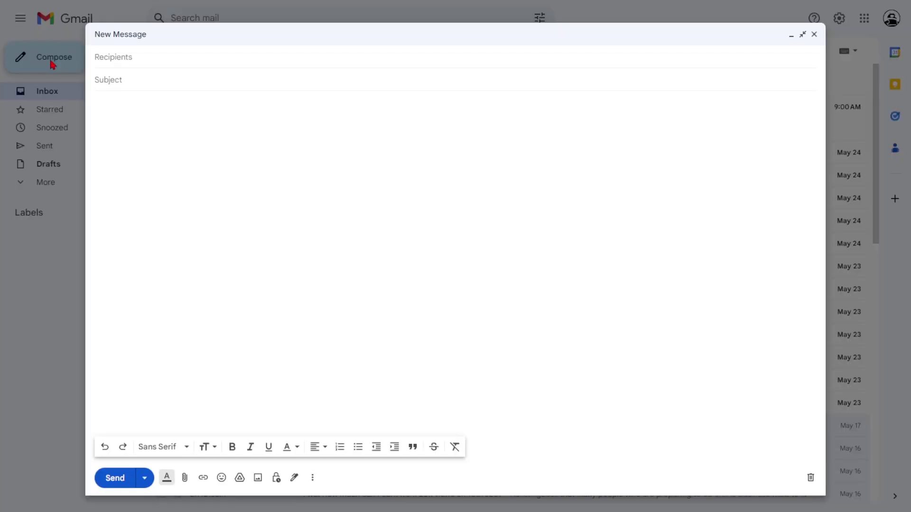
click(161, 152)
key(ctrl+v)
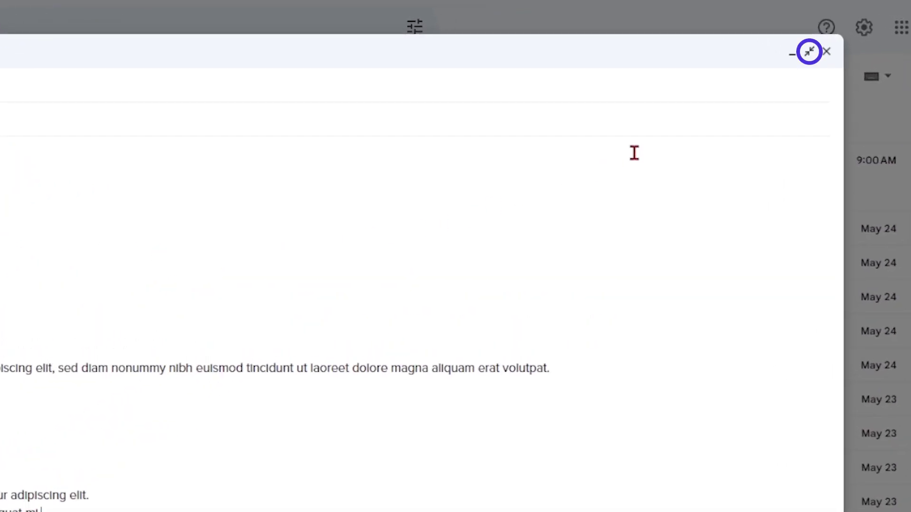
Exit full-screen on the résumé draft and tick the first three Google emails' checkboxes
click(809, 52)
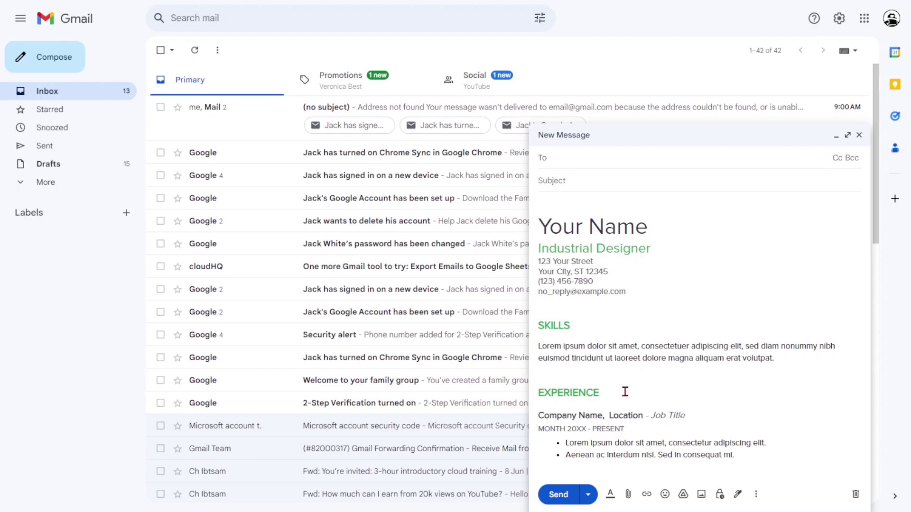
click(160, 152)
click(160, 175)
click(160, 197)
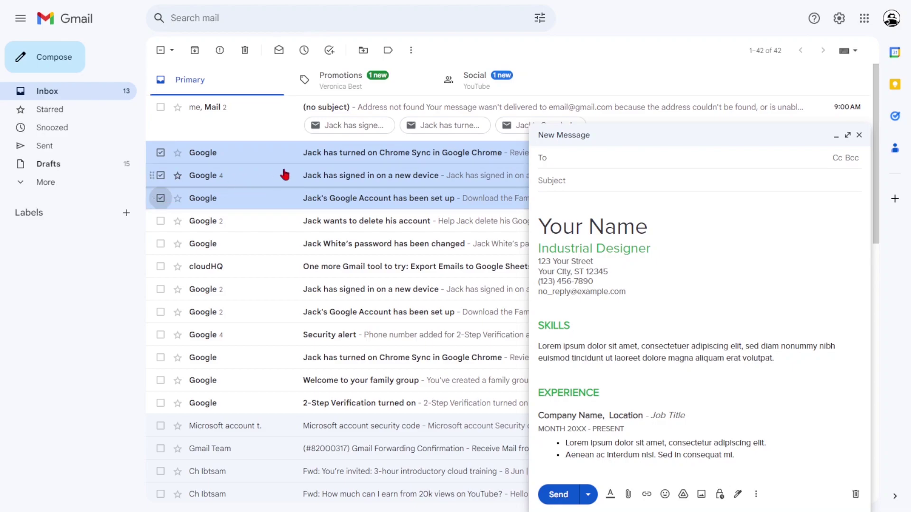
Drag the three selected emails onto the draft's 'Drop emails here' area
mouse_move(285, 176)
mouse_down()
mouse_move(402, 253)
mouse_move(617, 322)
mouse_up()
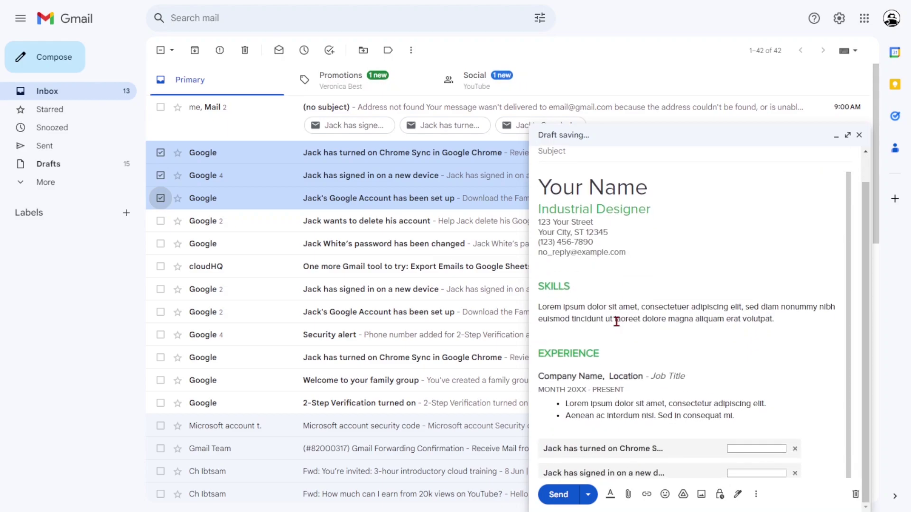